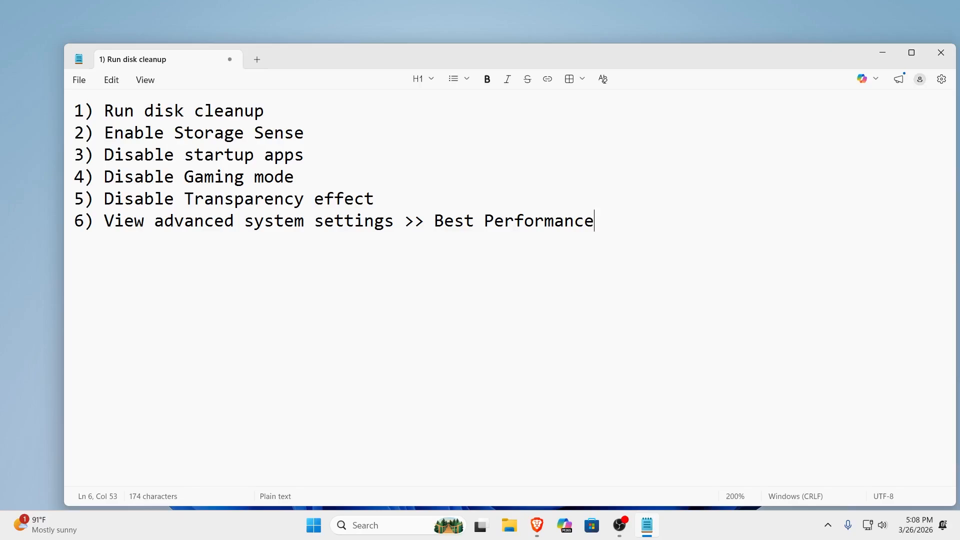
Step: Enlarge the checklist text to 240% and highlight the "Run disk cleanup" item before minimizing the note
scroll(333, 166, up, 4)
drag(110, 113, 315, 113)
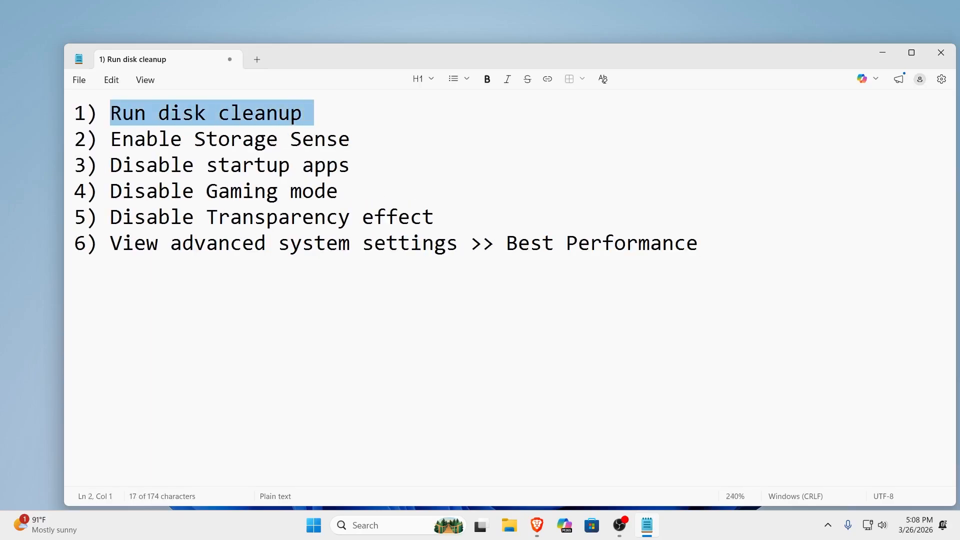
click(395, 123)
click(884, 53)
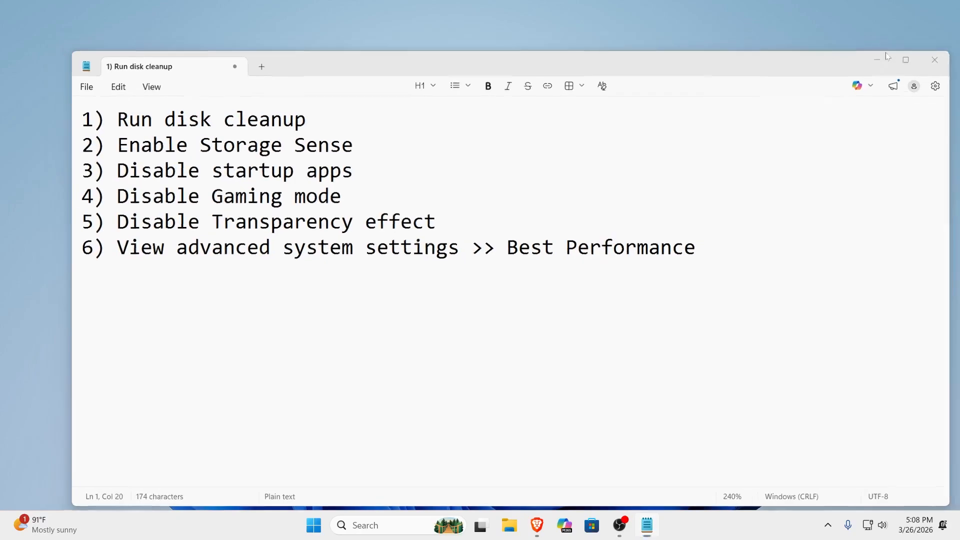
Step: Find and open Disk Cleanup, and scan the C: drive for files to delete
click(375, 529)
text(disk)
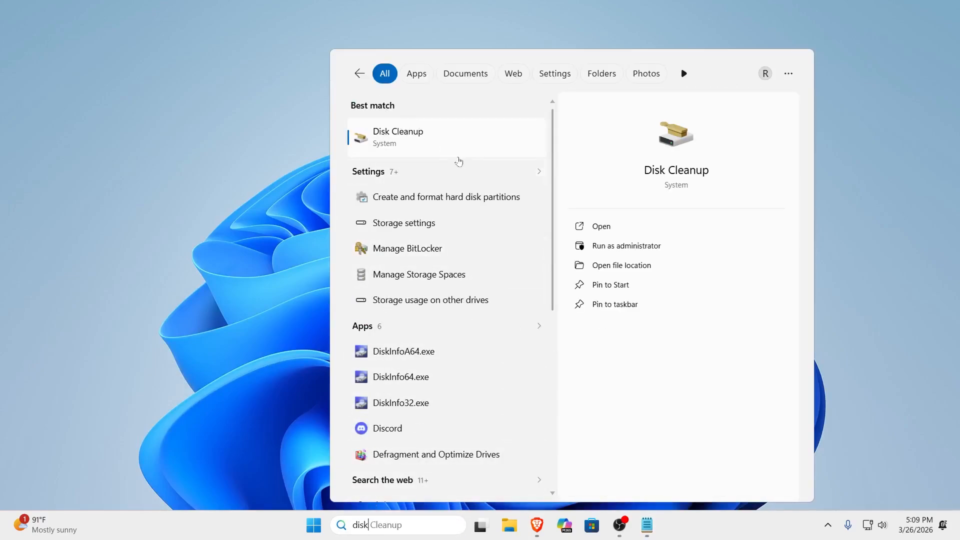
click(611, 227)
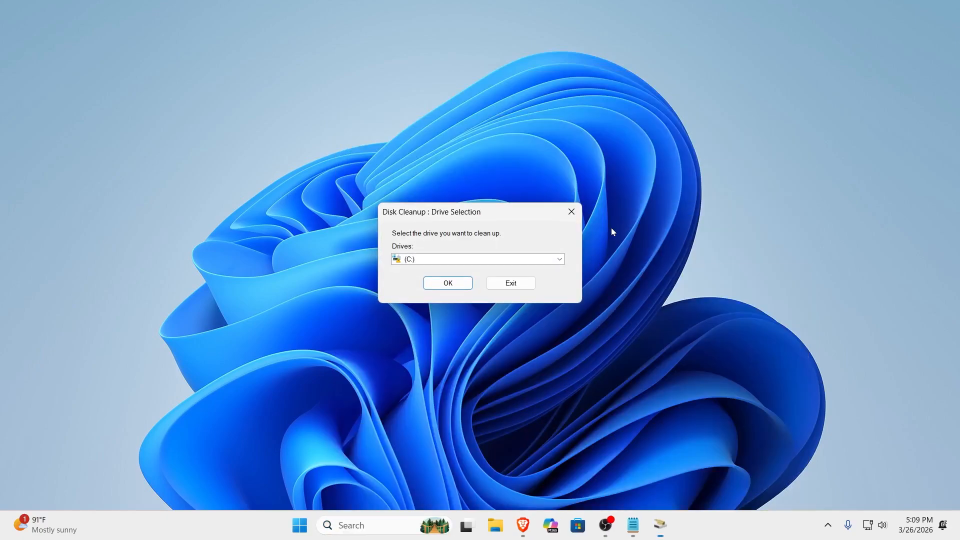
click(473, 259)
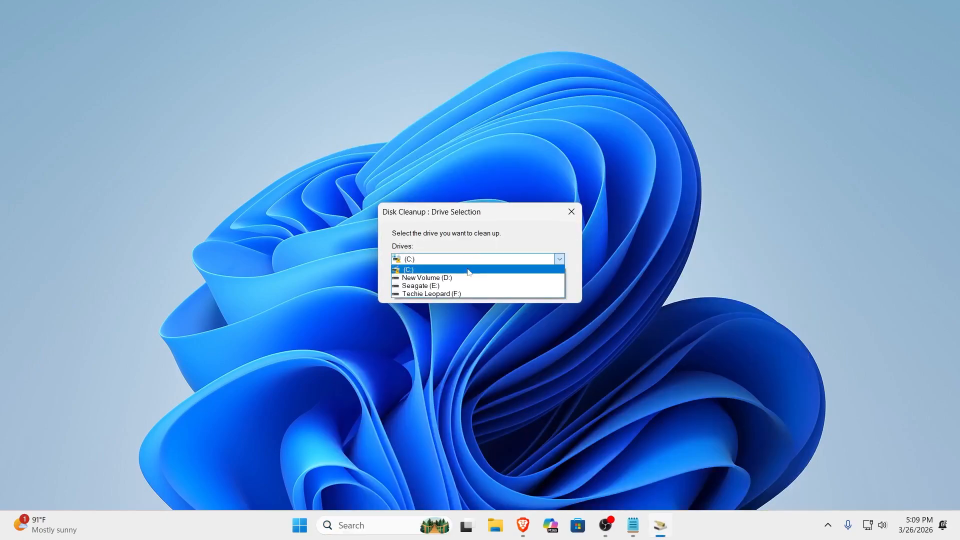
click(420, 270)
click(442, 283)
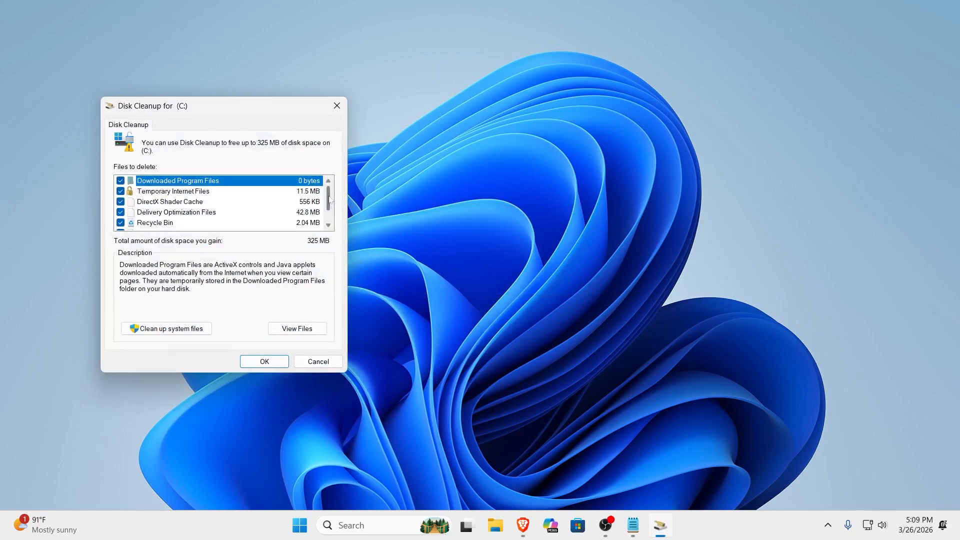
Step: Review the files proposed for deletion and rescan the C: drive with system files included
scroll(331, 202, down, 1)
scroll(338, 206, up, 1)
click(194, 330)
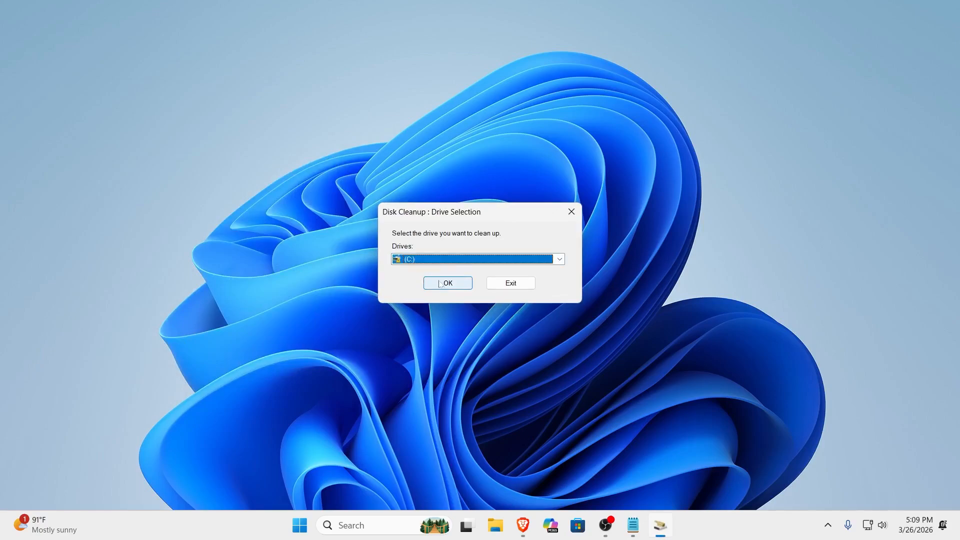
click(435, 260)
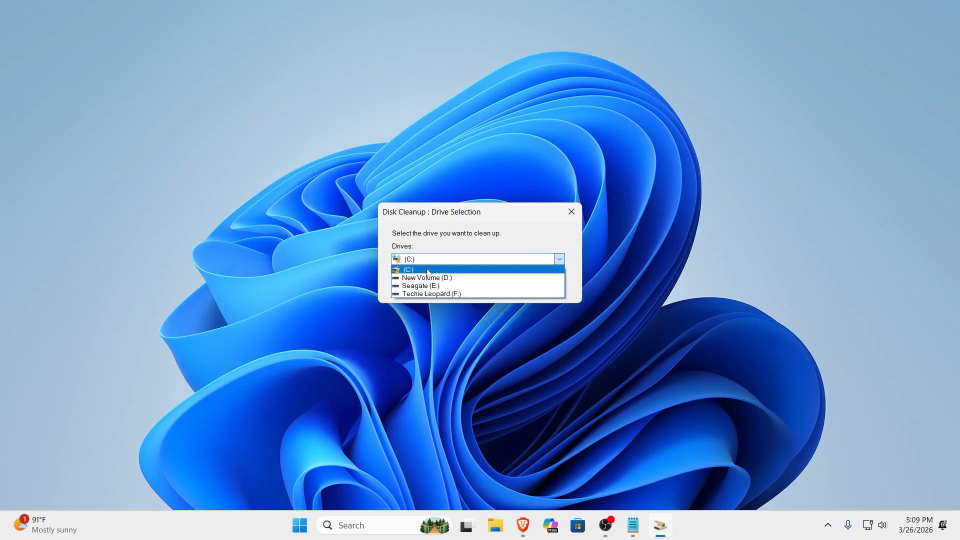
click(428, 271)
click(448, 284)
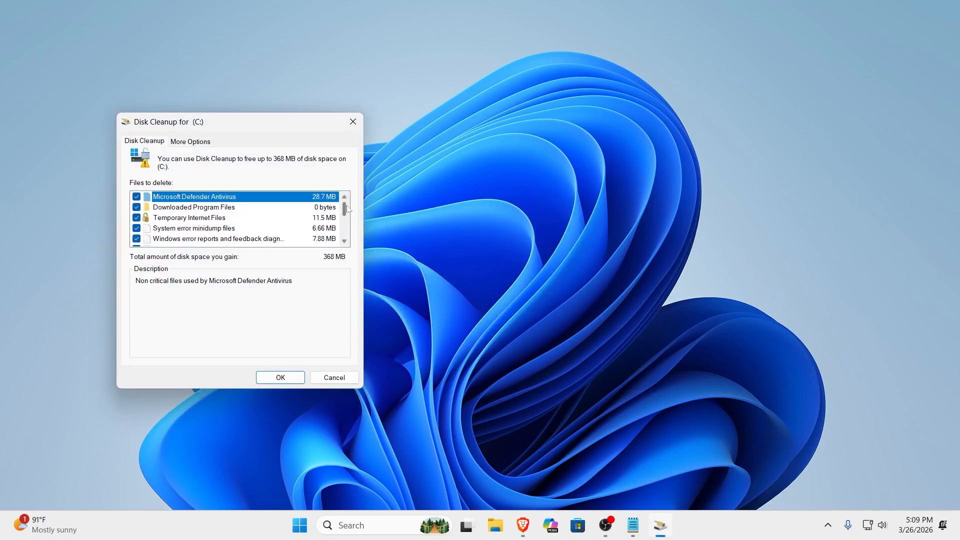
Step: Review the preselected system file categories and permanently delete those files from the C: drive
mouse_move(345, 207)
mouse_down()
mouse_move(345, 240)
mouse_move(344, 198)
mouse_up()
click(276, 378)
click(489, 273)
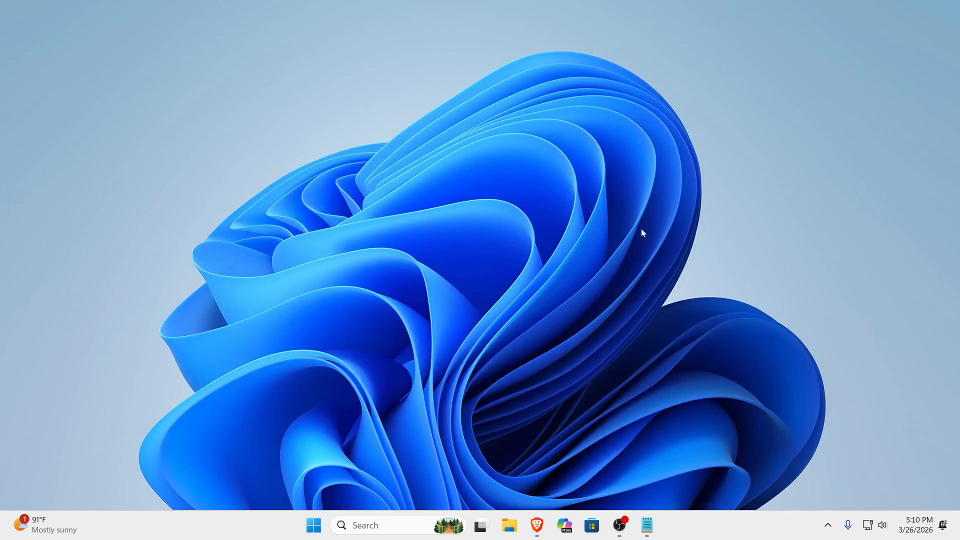
Step: Bring back the Notepad checklist and highlight the "Enable Storage Sense" item, then minimize the note
click(648, 525)
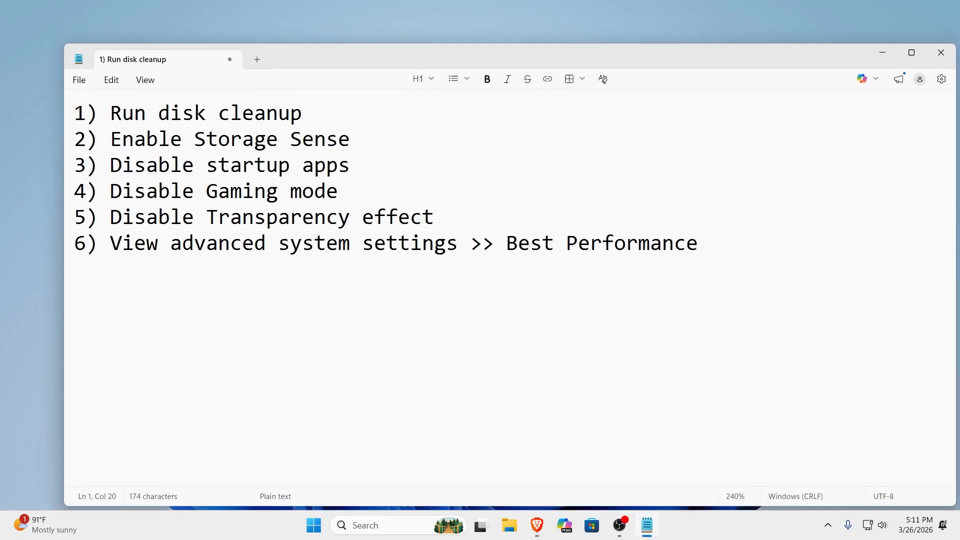
drag(350, 139, 110, 139)
click(884, 53)
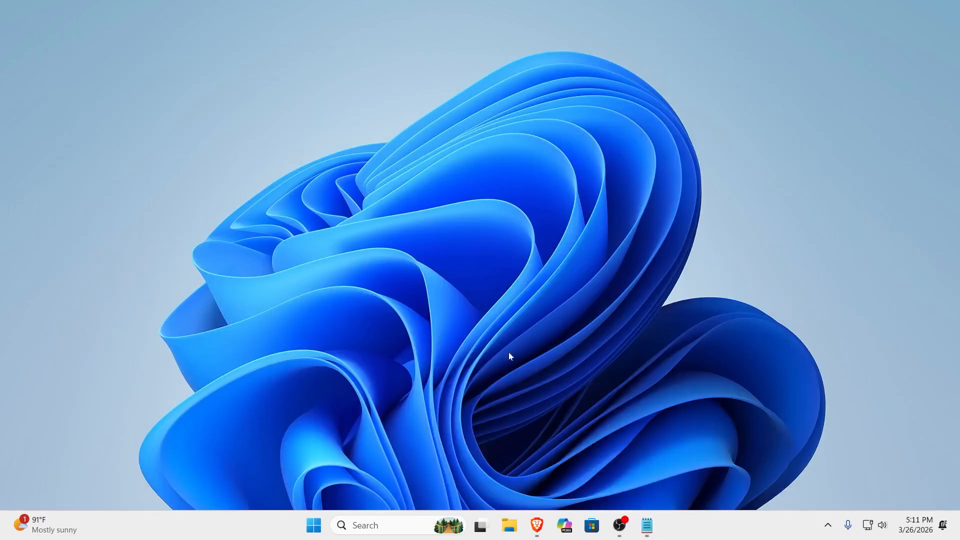
Step: Open Windows Settings and go to the storage management options on the system's Storage page
click(399, 517)
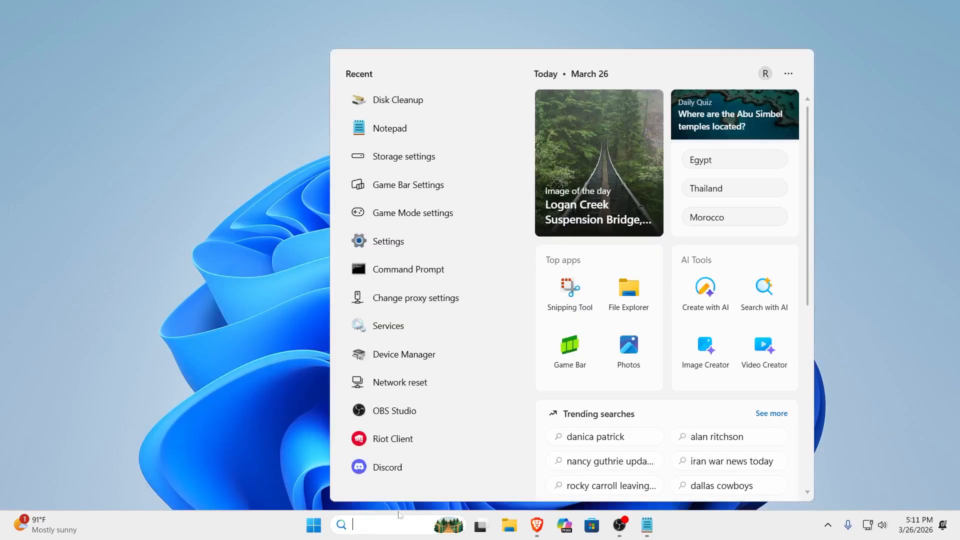
text(settings)
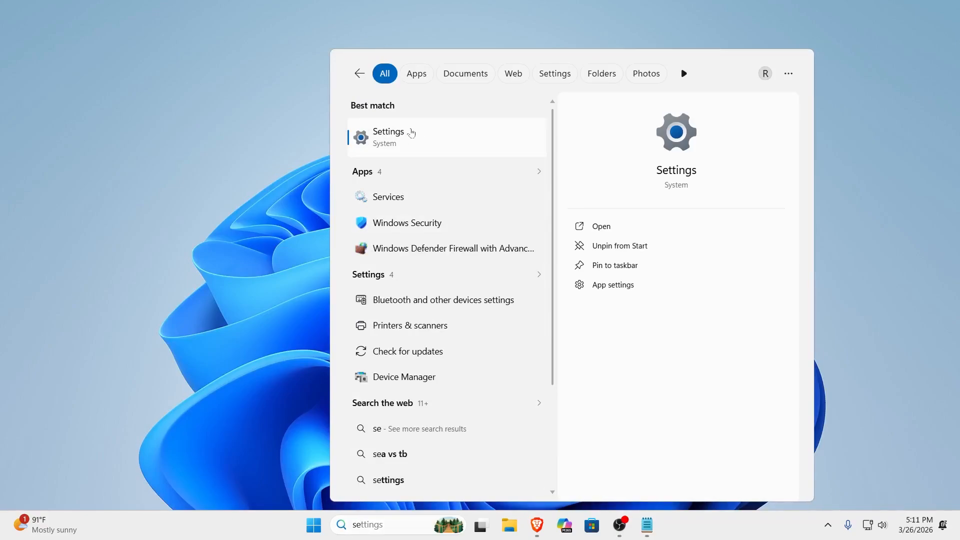
click(410, 134)
click(426, 14)
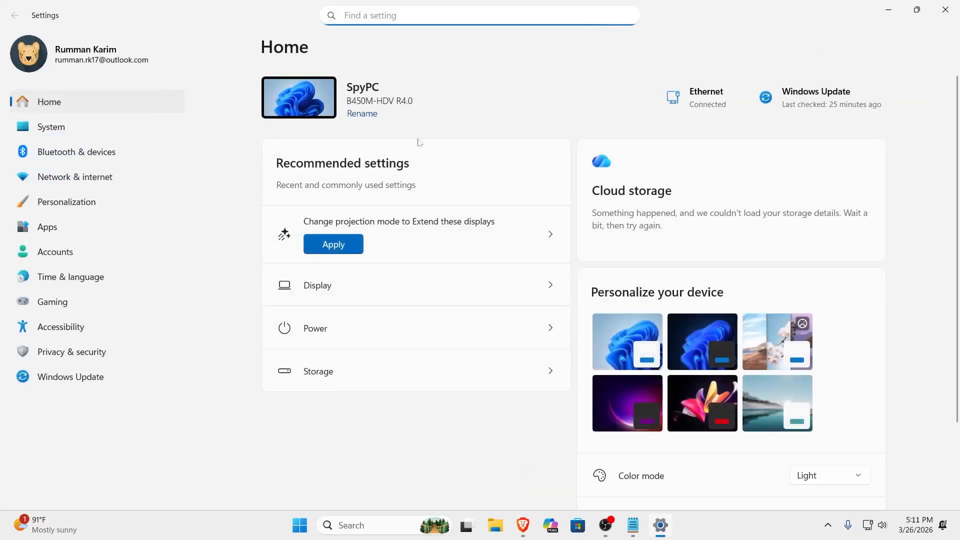
click(78, 134)
scroll(435, 280, down, 5)
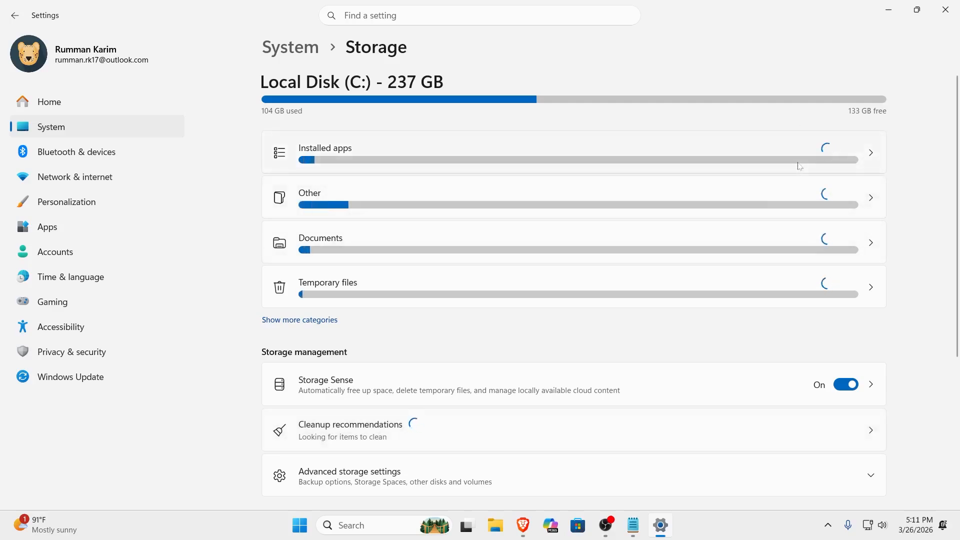
scroll(439, 259, down, 2)
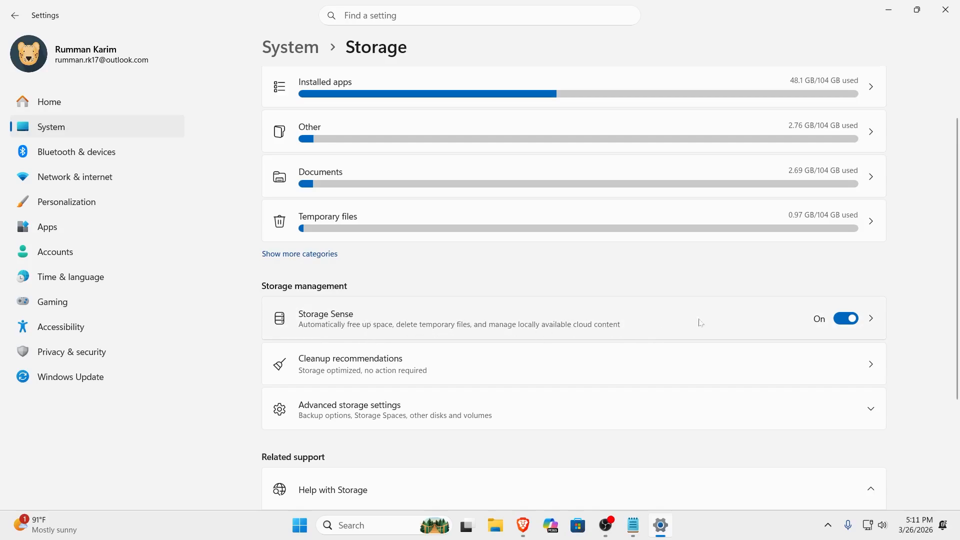
Step: Examine the Storage Sense options and the cleanup recommendations, and close Settings
click(871, 319)
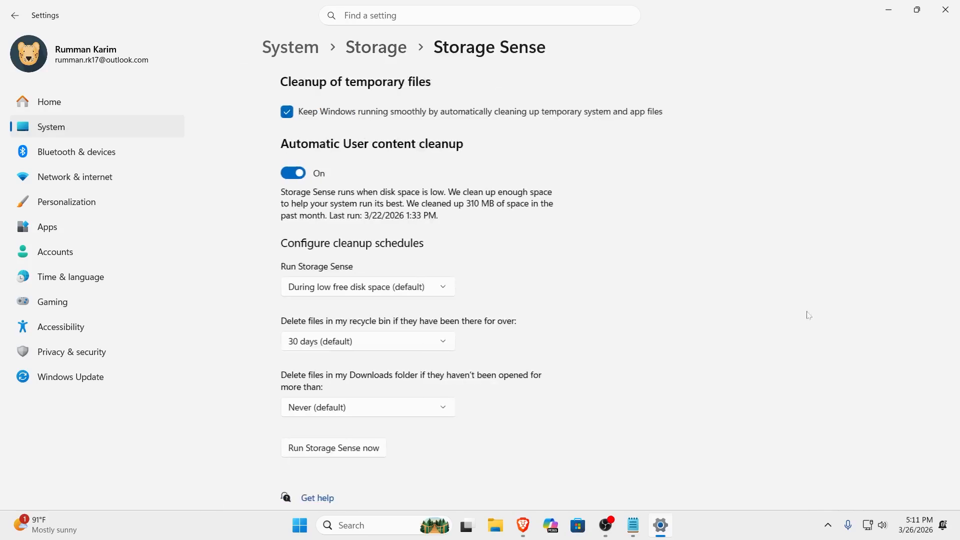
click(376, 47)
scroll(404, 388, down, 3)
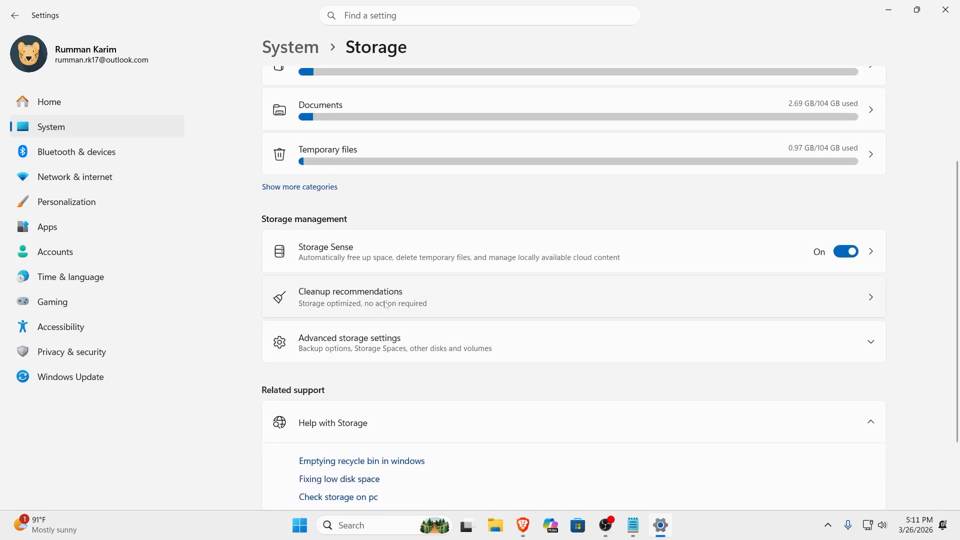
click(443, 304)
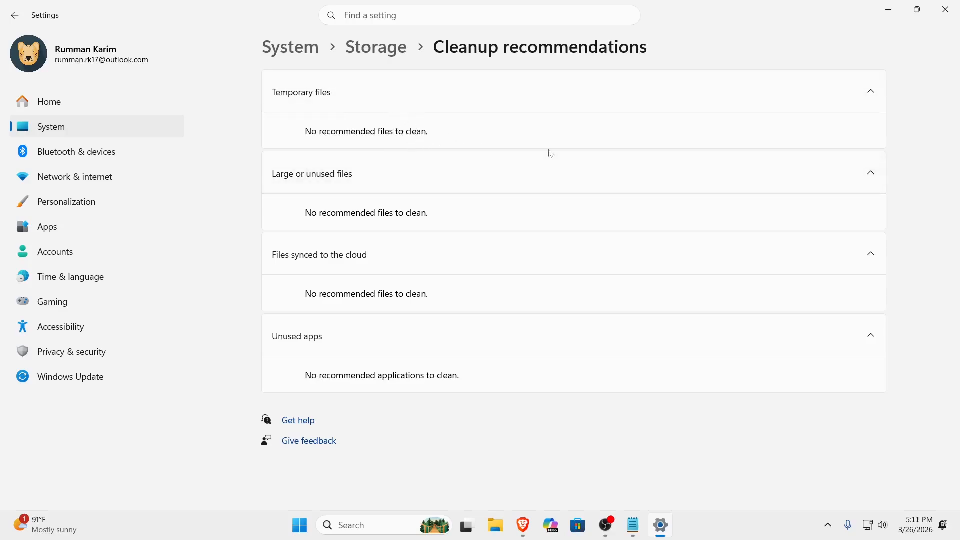
click(376, 47)
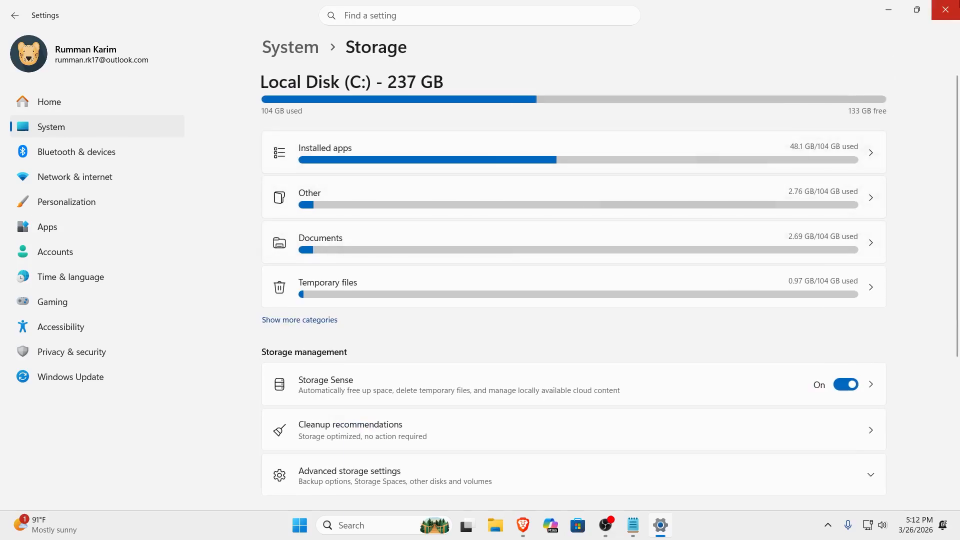
click(945, 9)
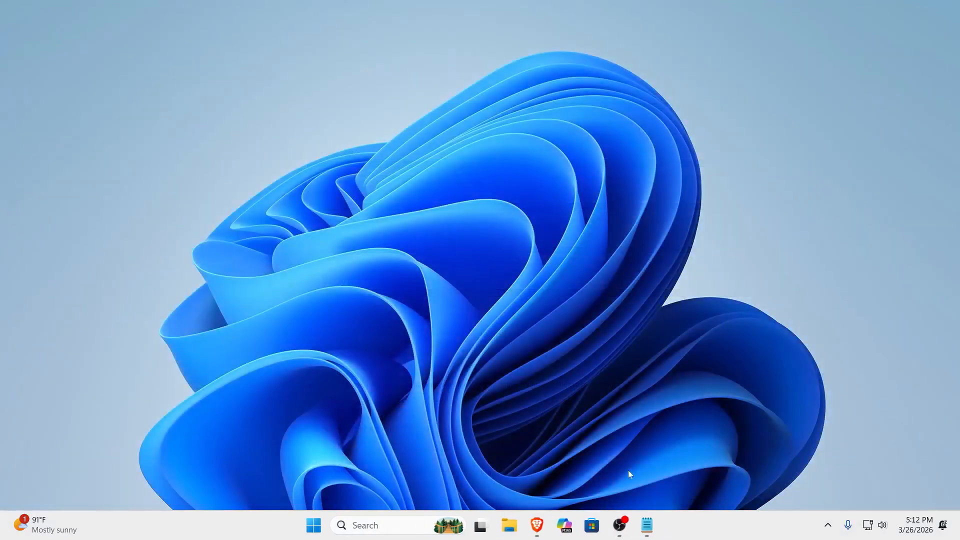
Step: Return to the Notepad checklist and highlight the "Disable startup apps" item, minimizing the note when done
click(647, 525)
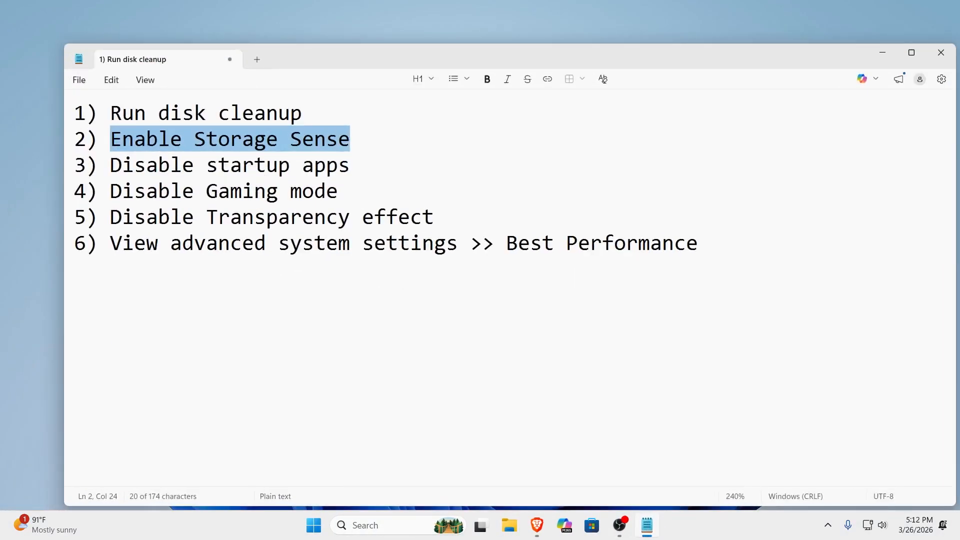
drag(350, 165, 110, 165)
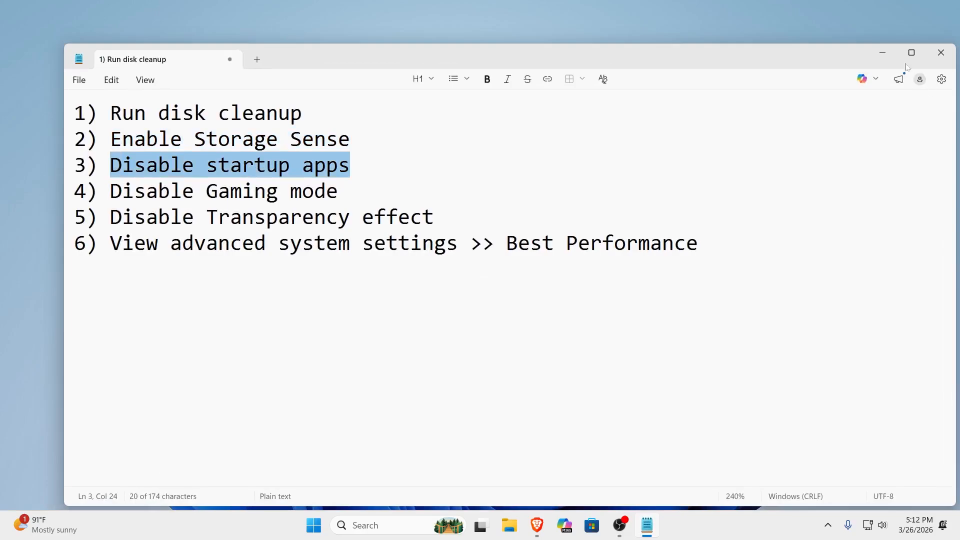
click(883, 54)
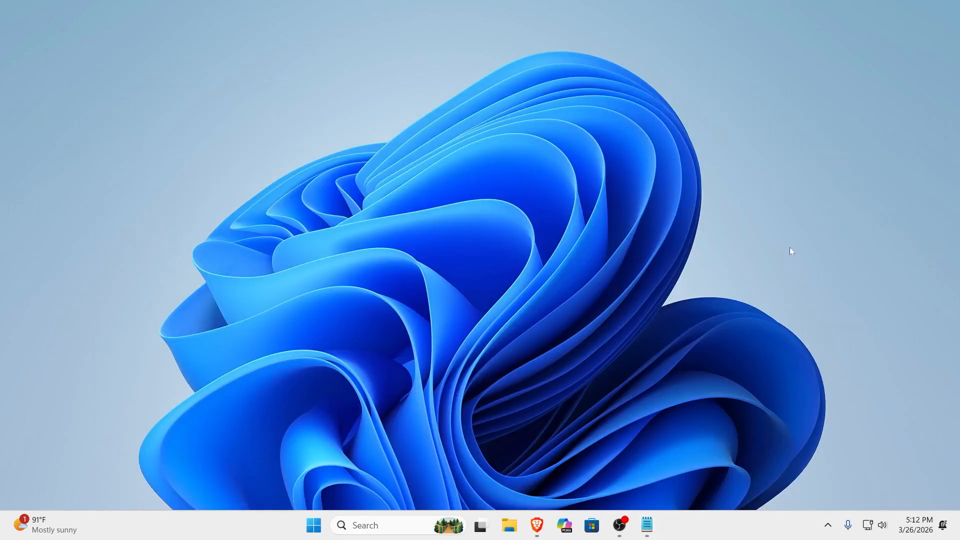
Step: Open Task Manager in a maximized window and display its list of startup apps
right_click(737, 534)
click(777, 479)
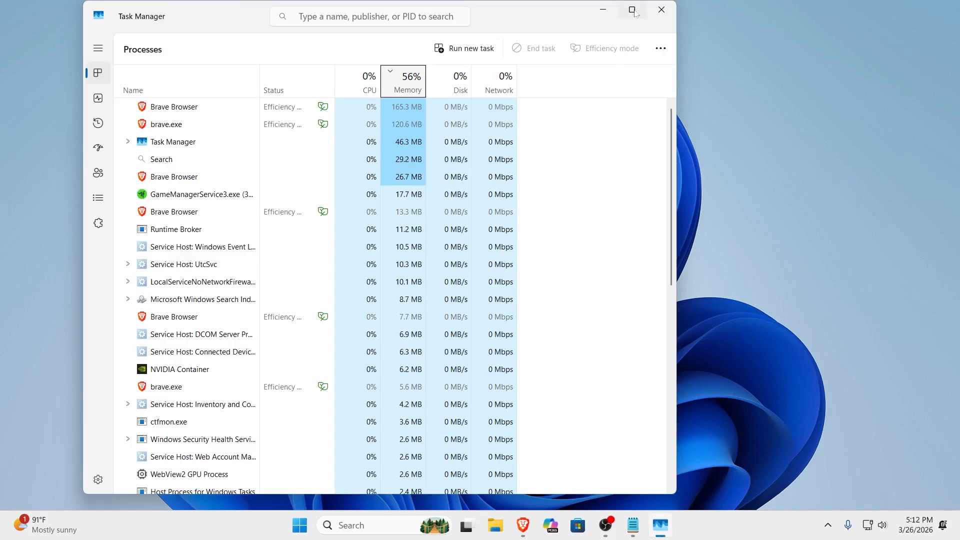
double_click(634, 15)
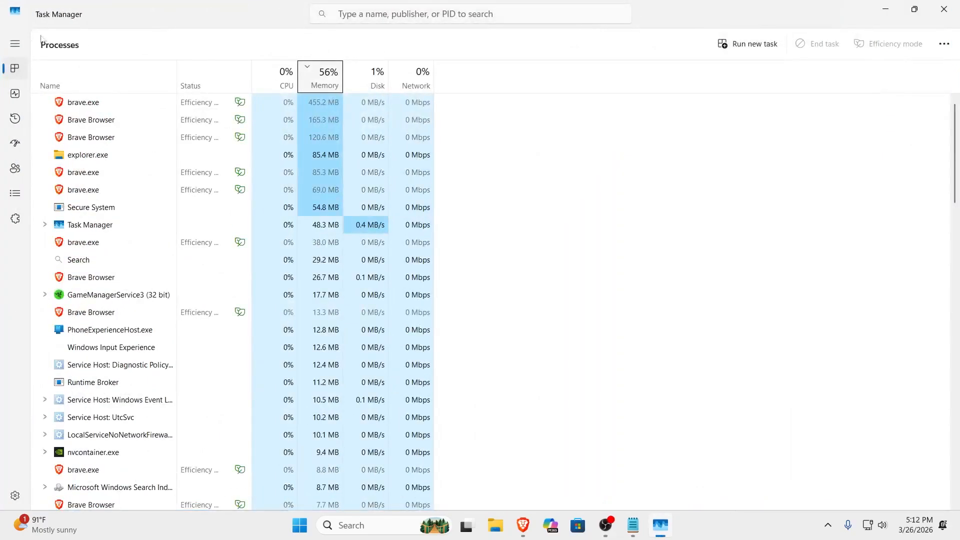
click(21, 44)
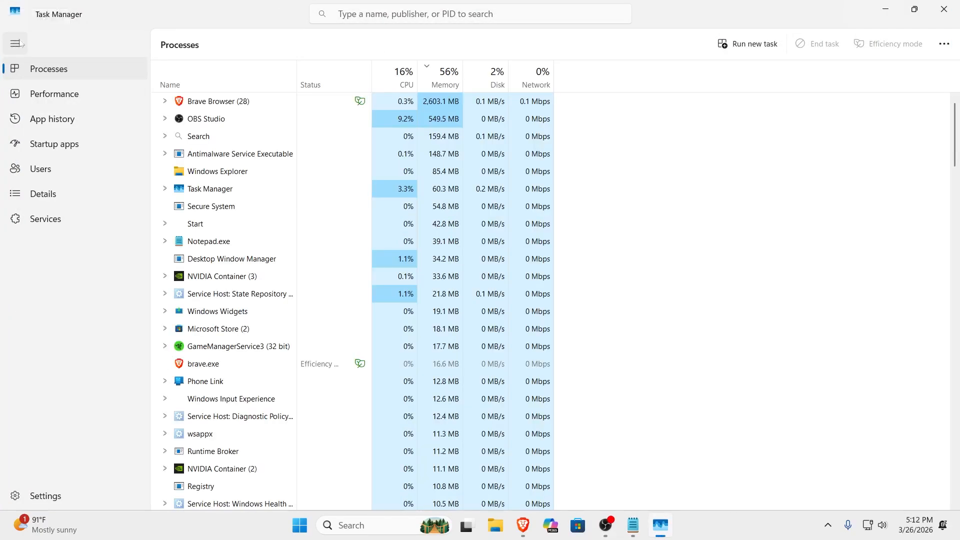
click(94, 147)
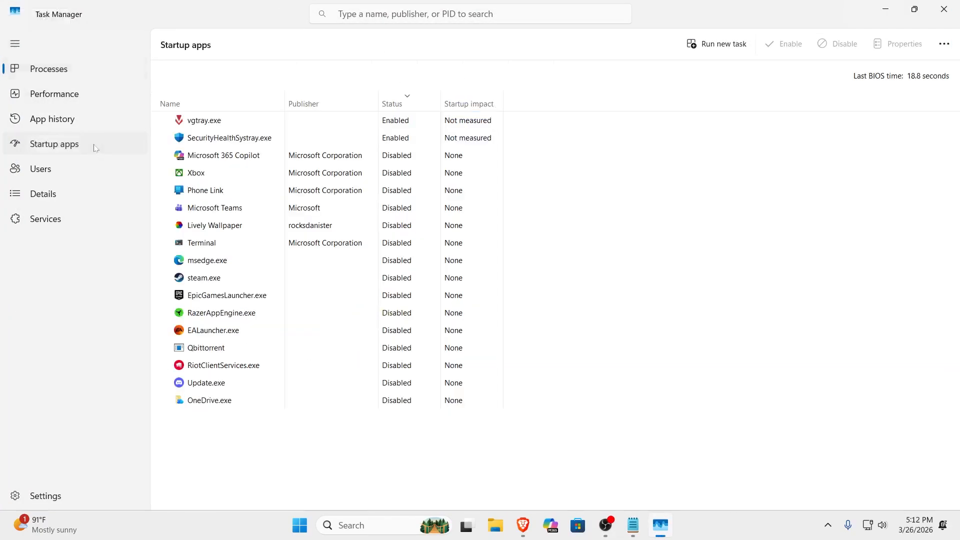
click(15, 44)
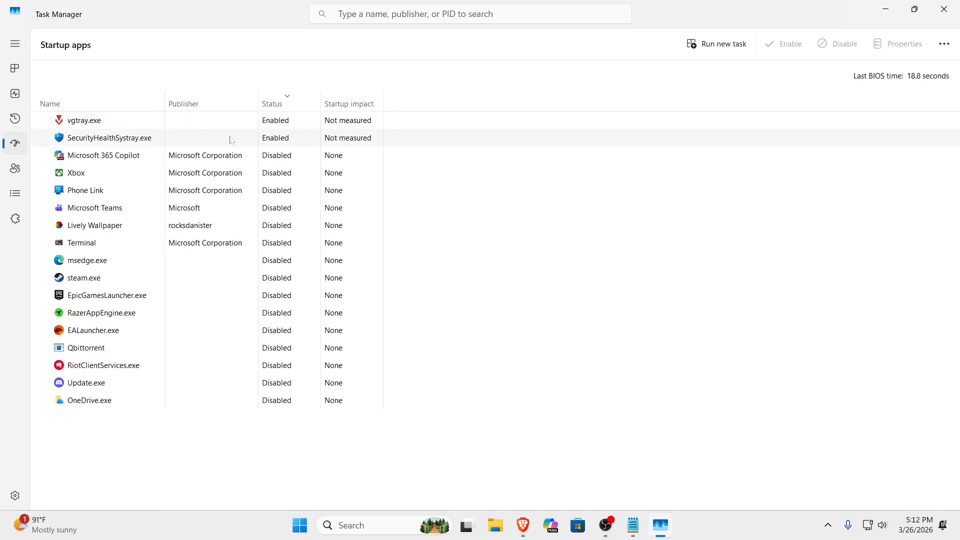
Step: Check the enabled startup apps vgtray.exe and SecurityHealthSystray.exe, and view the available actions for vgtray.exe without applying any
click(279, 102)
click(279, 103)
click(278, 122)
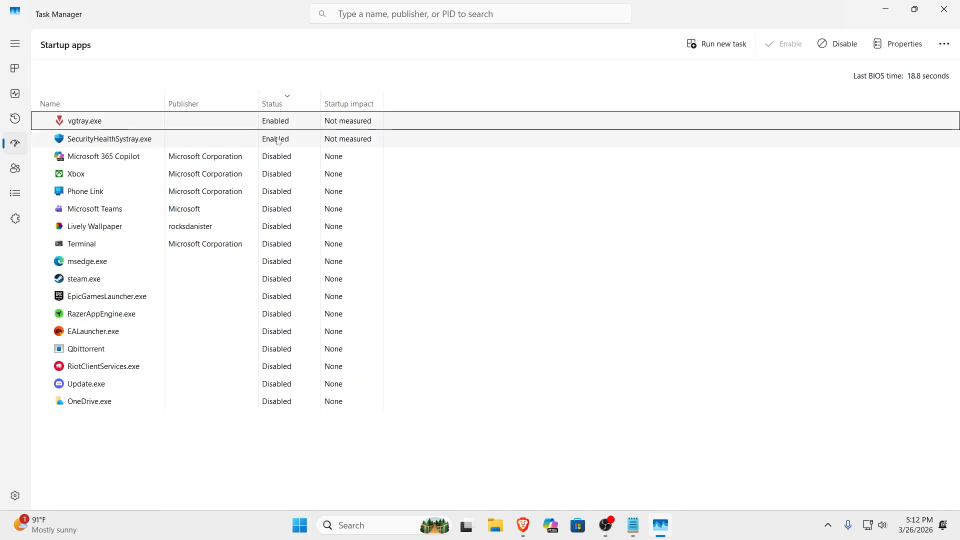
click(285, 139)
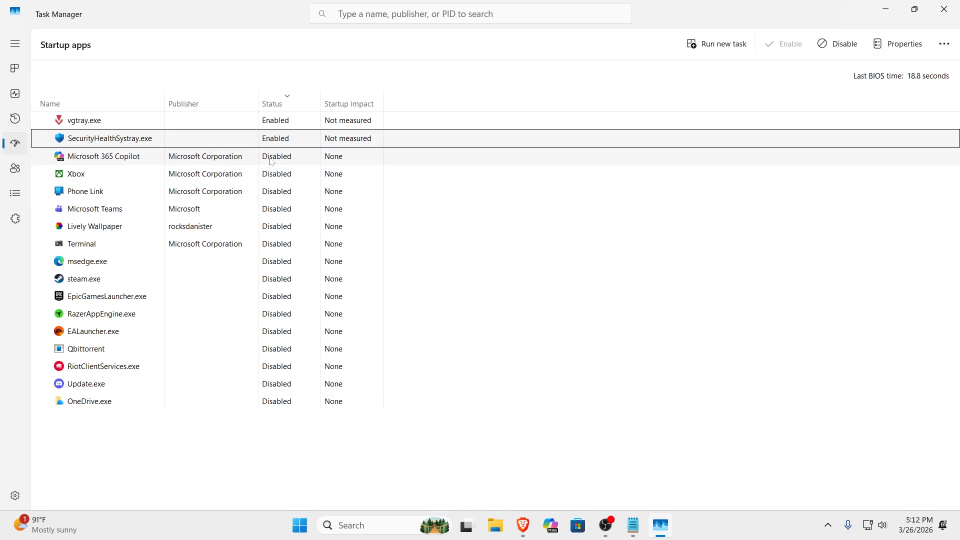
right_click(278, 120)
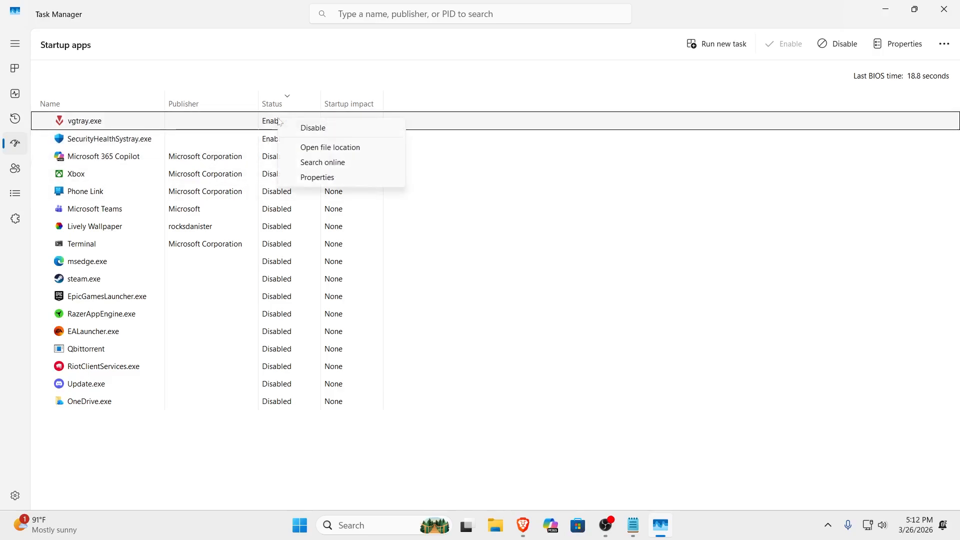
click(495, 210)
Step: Sort the startup apps by status with the disabled ones first, and look through them, selecting Phone Link
click(288, 103)
key(Down)
key(Down)
key(Down)
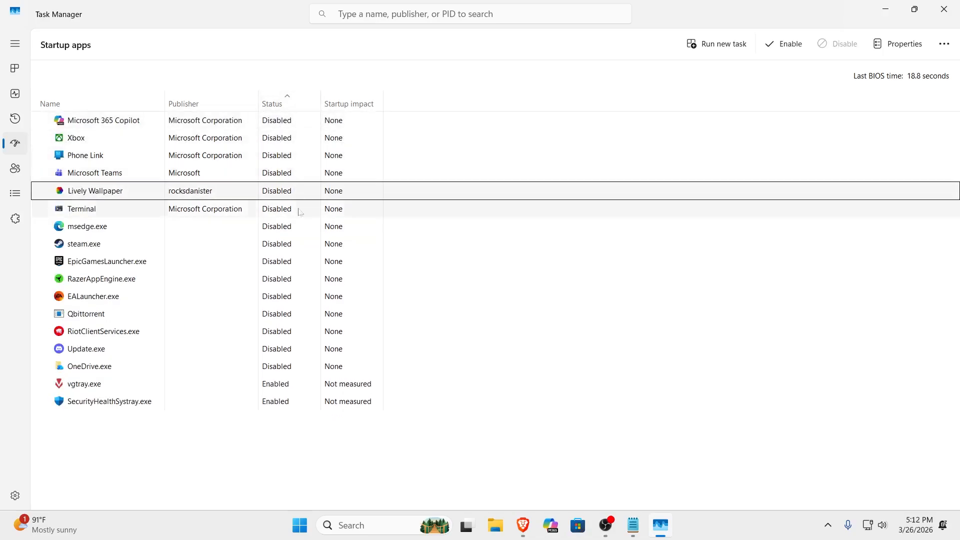
click(289, 154)
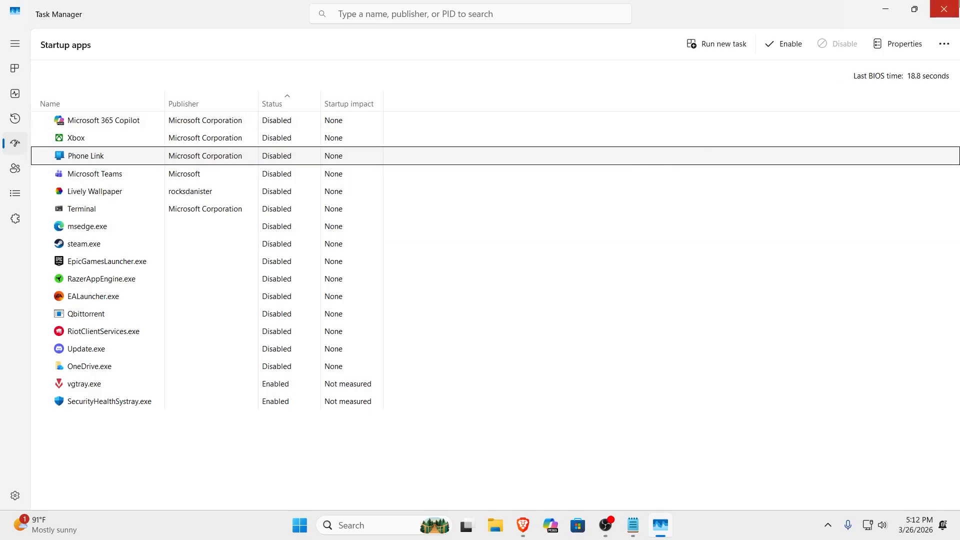
Step: Close Task Manager and highlight the "Disable Gaming mode" item in the Notepad checklist, minimizing the note when done
click(944, 9)
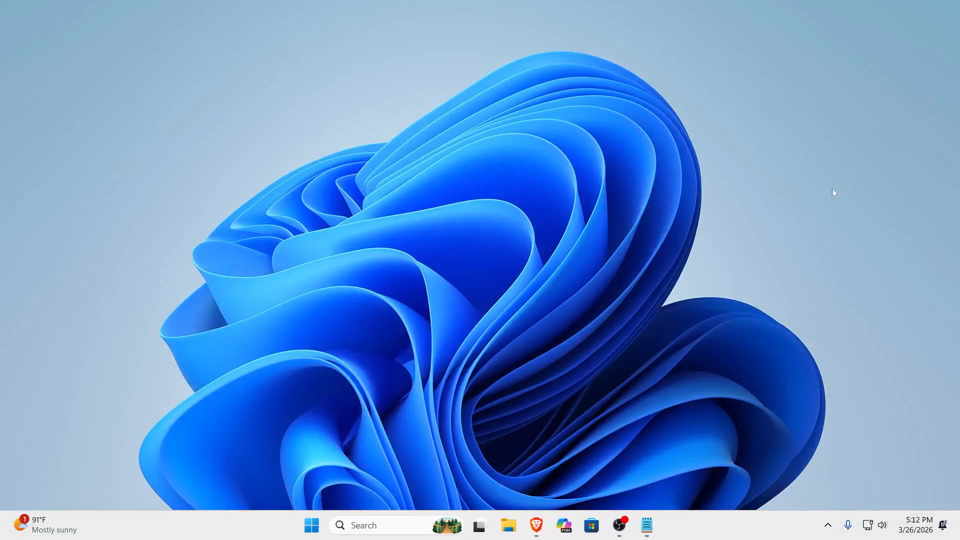
click(647, 525)
drag(207, 191, 111, 191)
click(889, 56)
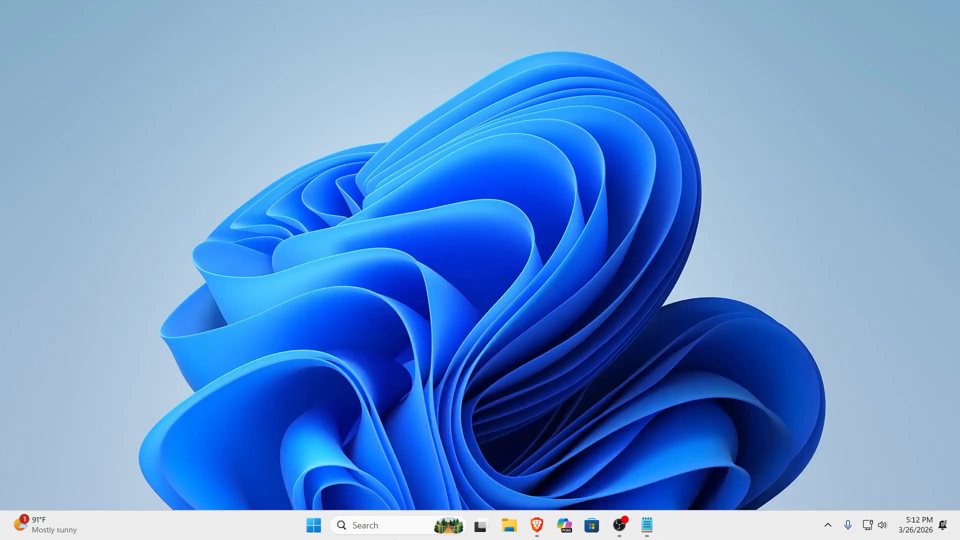
Step: Search Windows for "gaming" and check the Game Mode setting without changing it, closing Settings when done
click(400, 523)
text(gaming)
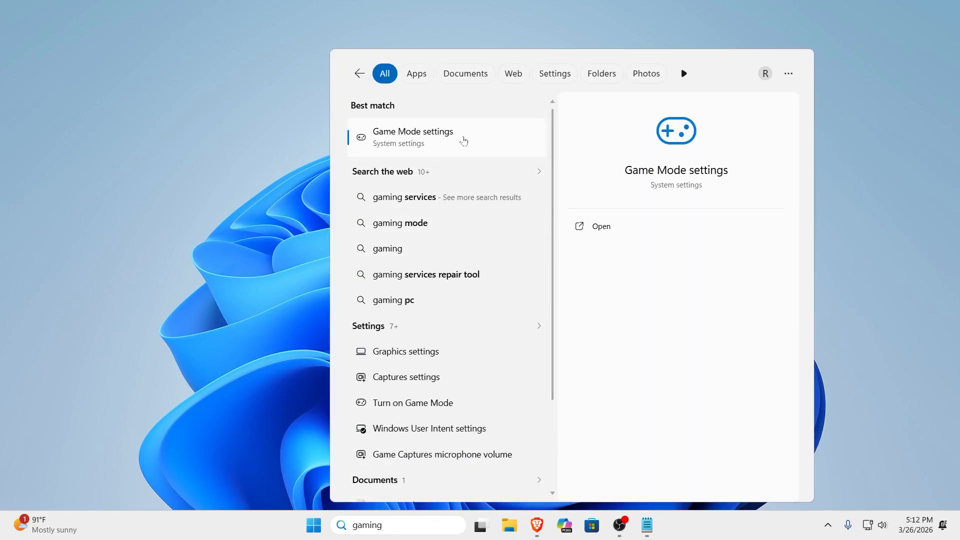
click(582, 226)
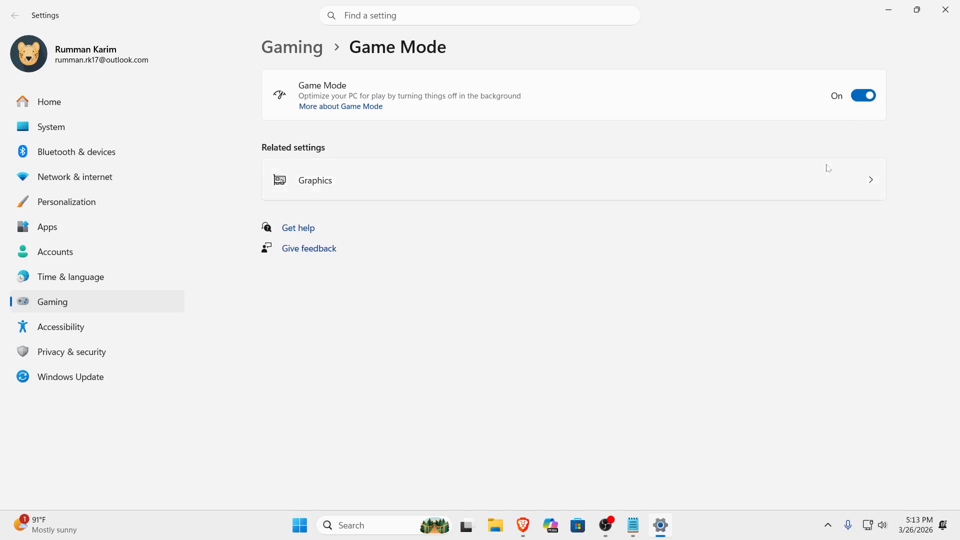
click(945, 10)
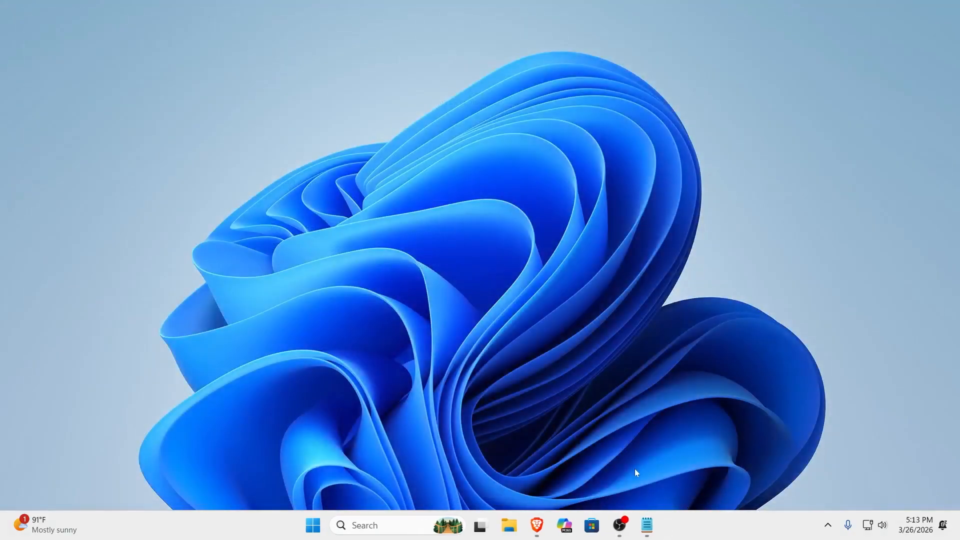
Step: Return to the Notepad checklist and highlight "Transparency effect" in the fifth item, minimizing the note when done
click(647, 525)
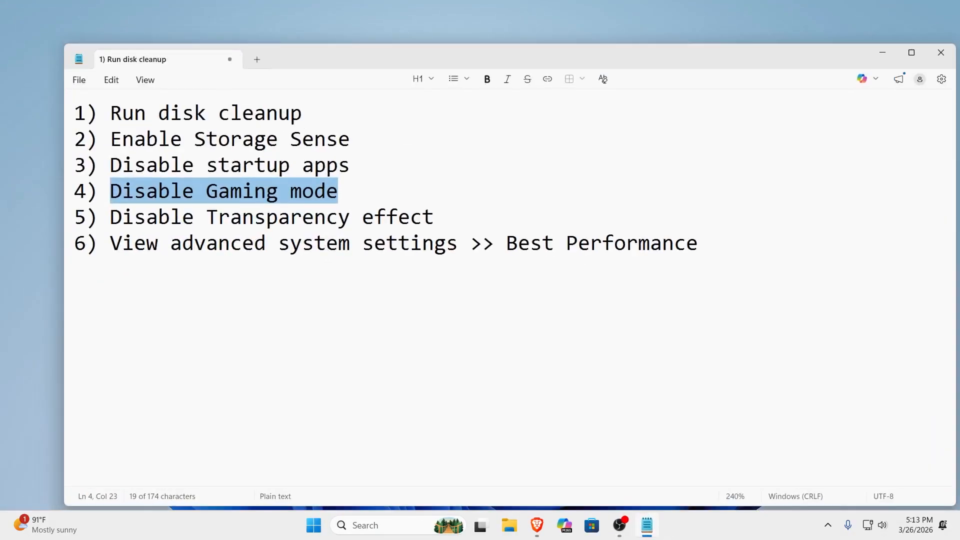
drag(433, 216, 206, 216)
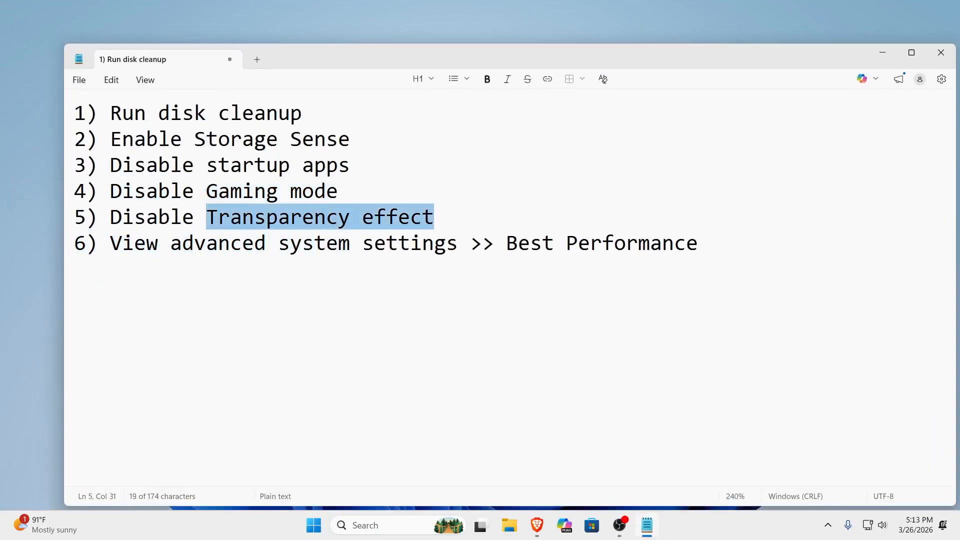
click(883, 52)
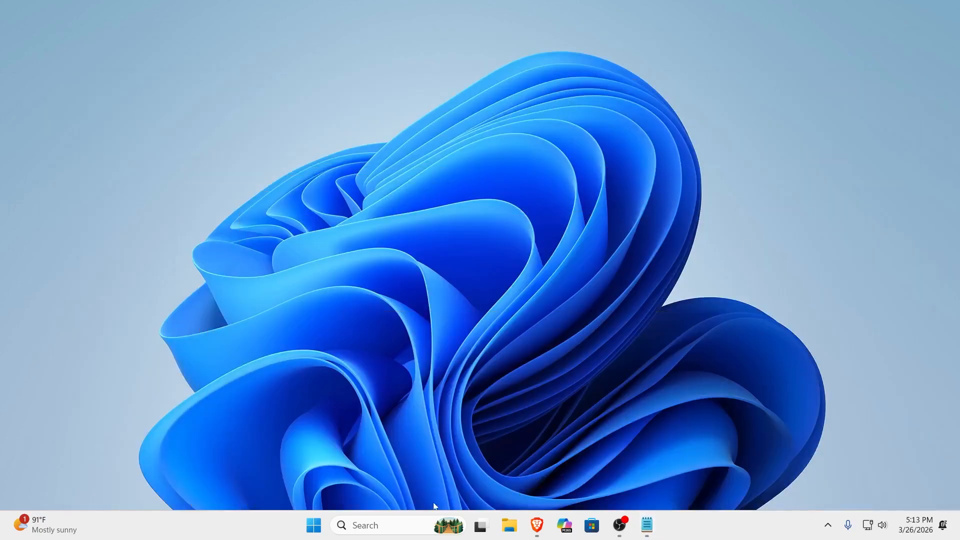
Step: Open the "Transparency effects" system setting and switch transparency effects on and back off, closing Settings when done
click(402, 522)
text(Transparency effects)
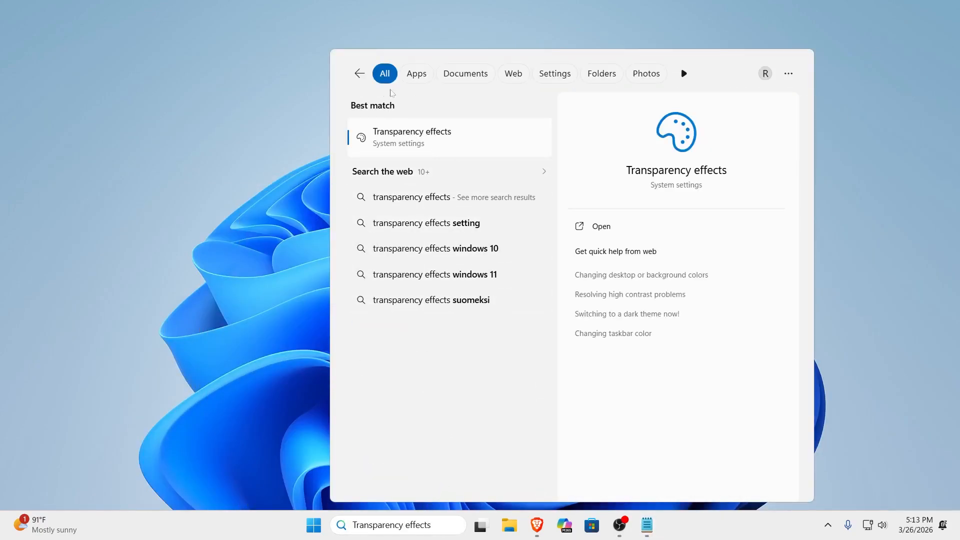
click(602, 226)
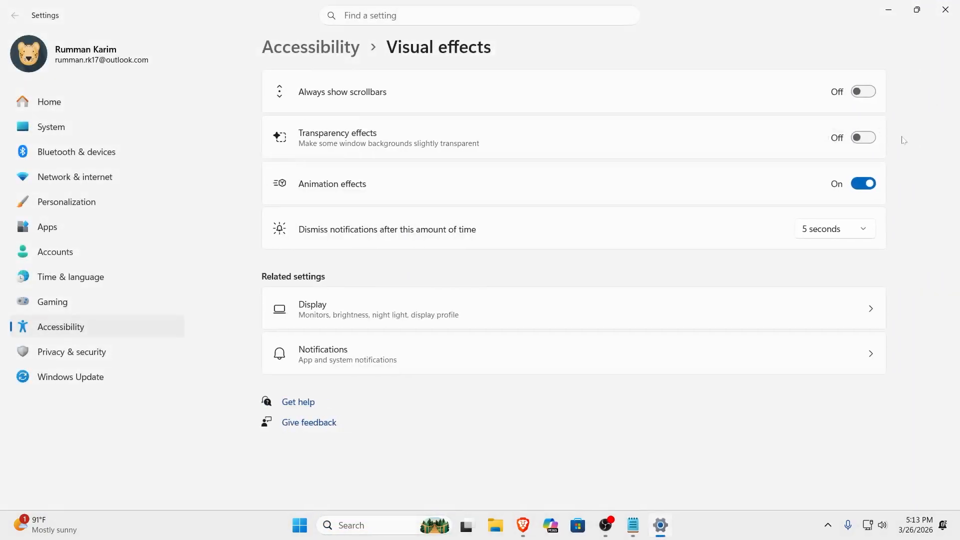
click(871, 144)
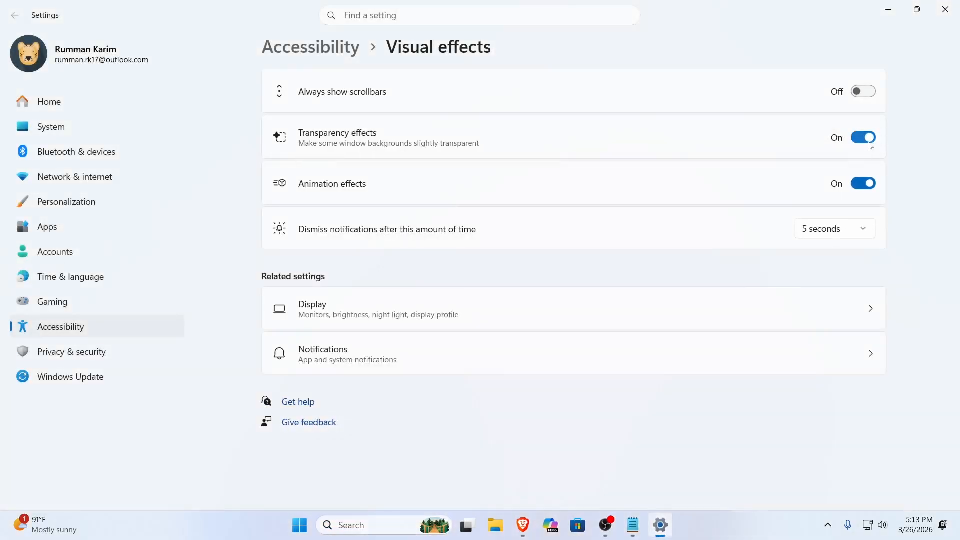
click(872, 144)
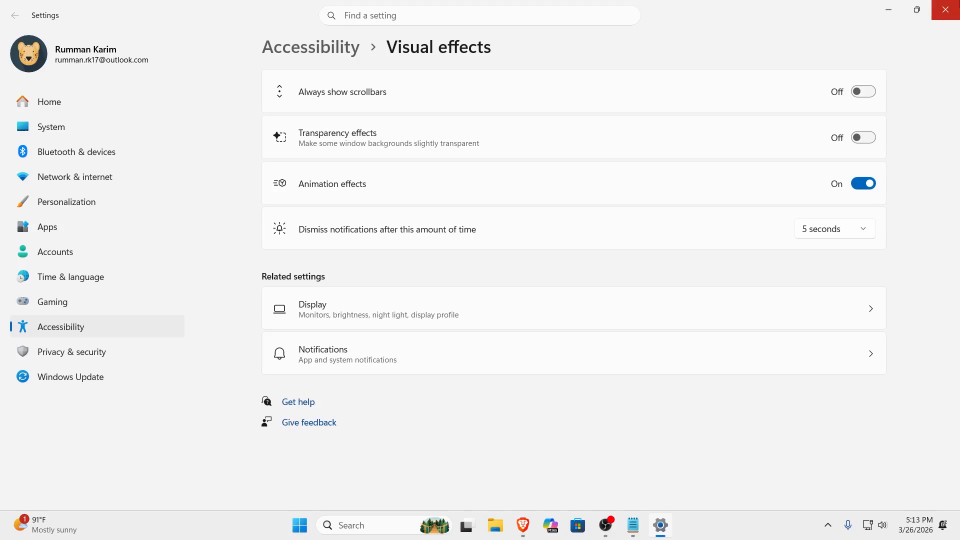
click(944, 9)
Step: Return to the Notepad checklist and highlight "View advanced system settings >> Best Performance", minimizing the note when done
click(645, 525)
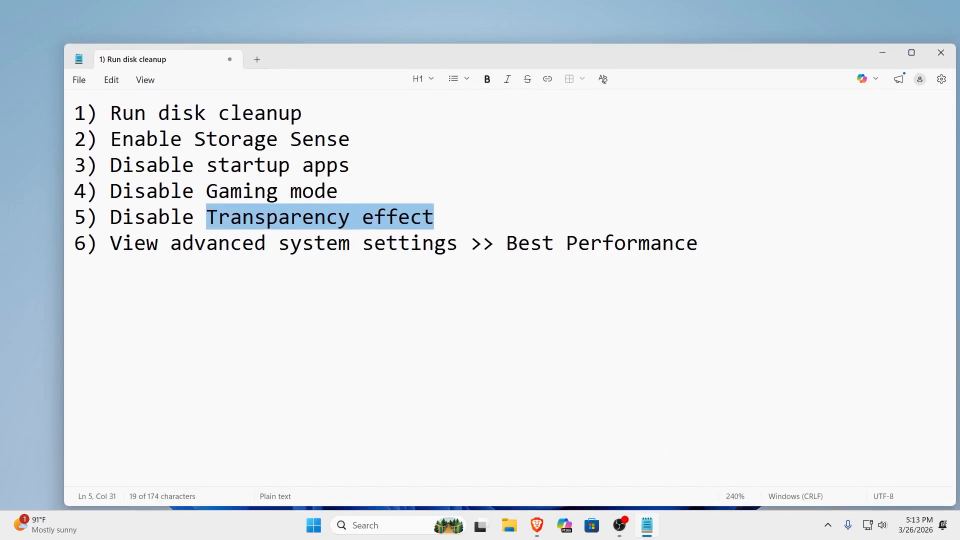
drag(110, 244, 698, 244)
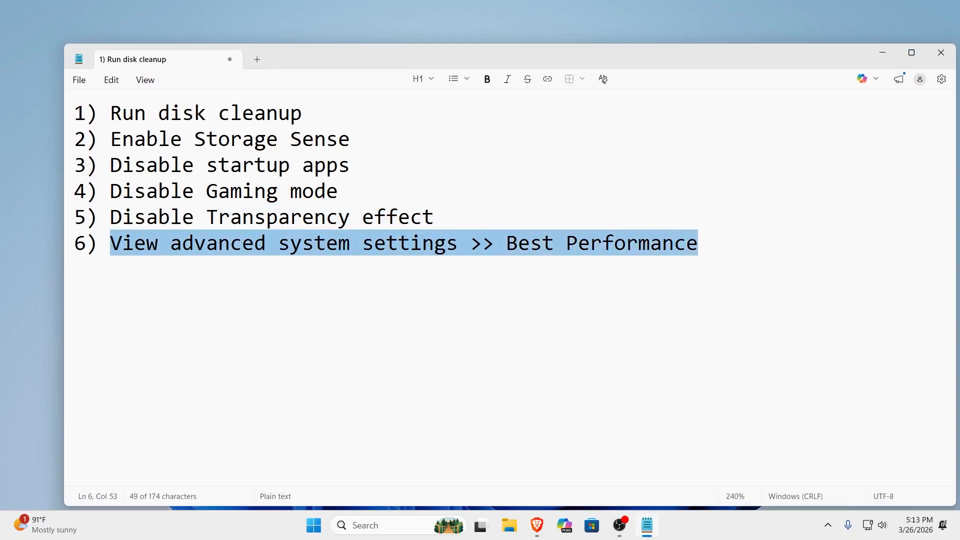
click(883, 54)
Step: Search Windows for "view ad" to open the advanced system settings, and bring up the Performance settings
click(430, 525)
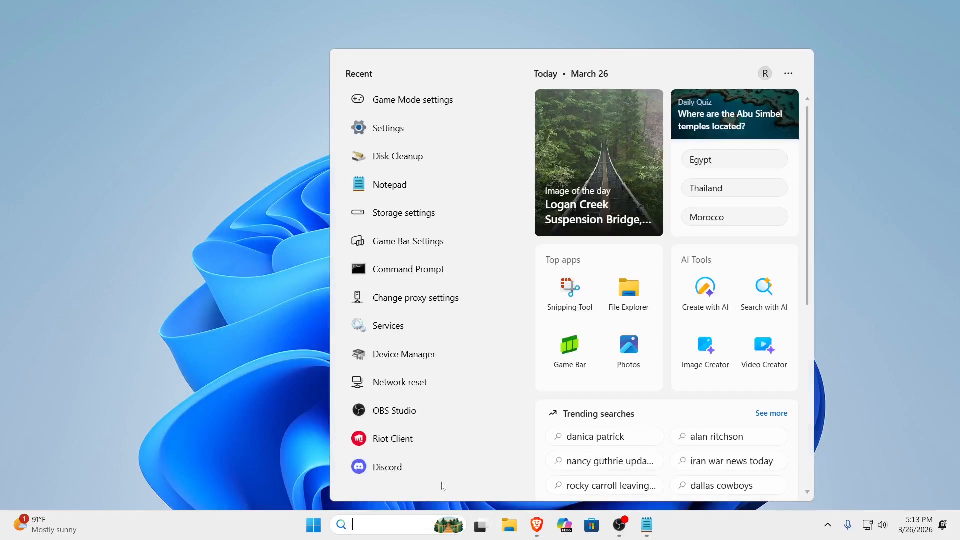
text(view ad)
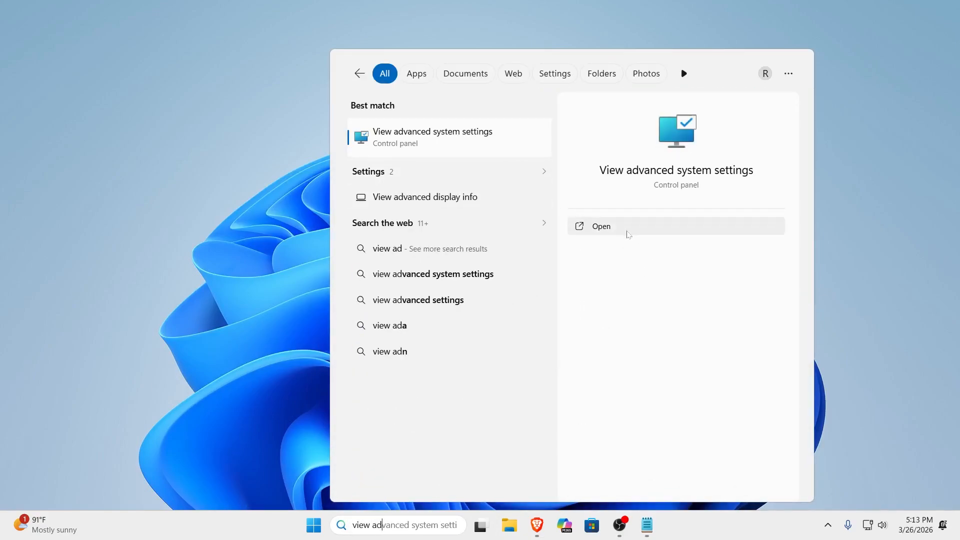
click(627, 230)
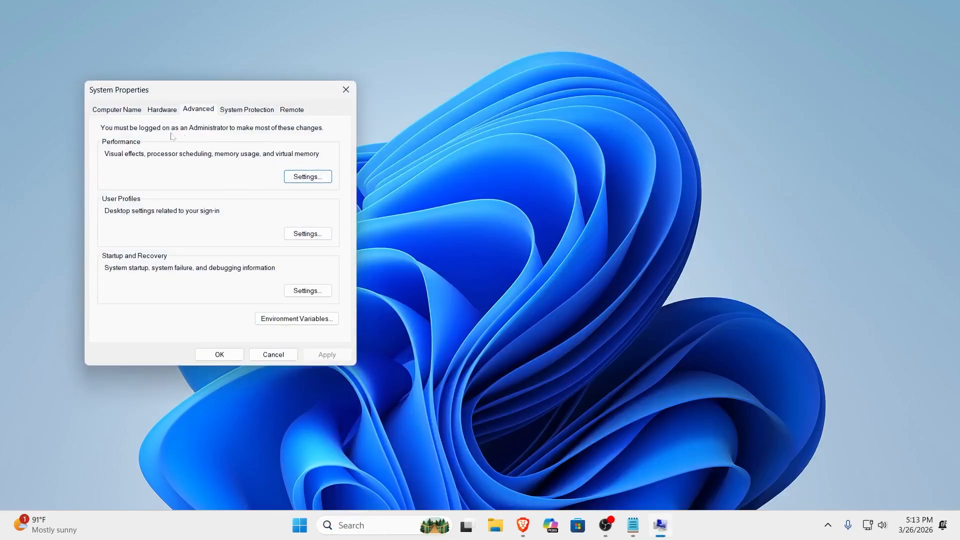
click(129, 110)
click(198, 109)
click(308, 177)
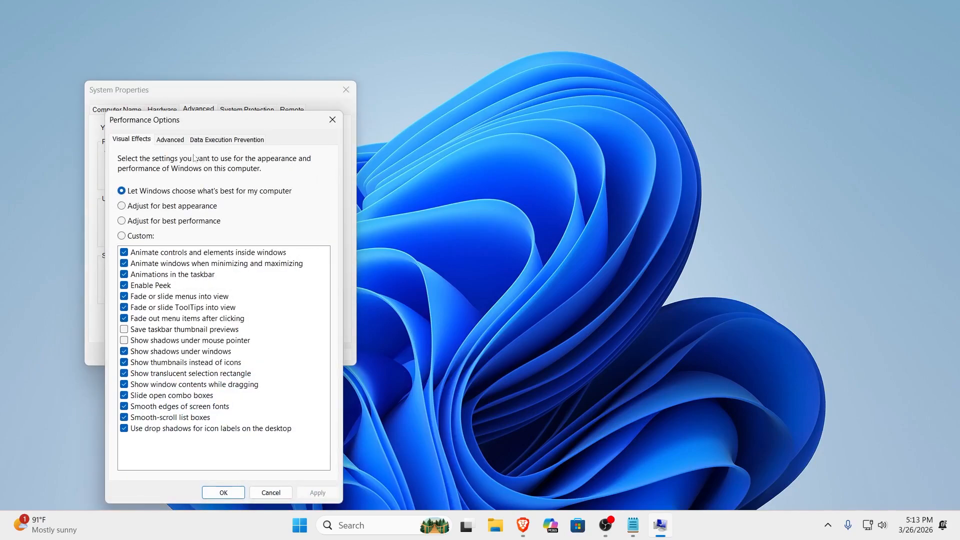
Step: Glance at the advanced performance options, and apply "Adjust for best performance" to the visual effects, confirming and closing both dialogs
click(170, 141)
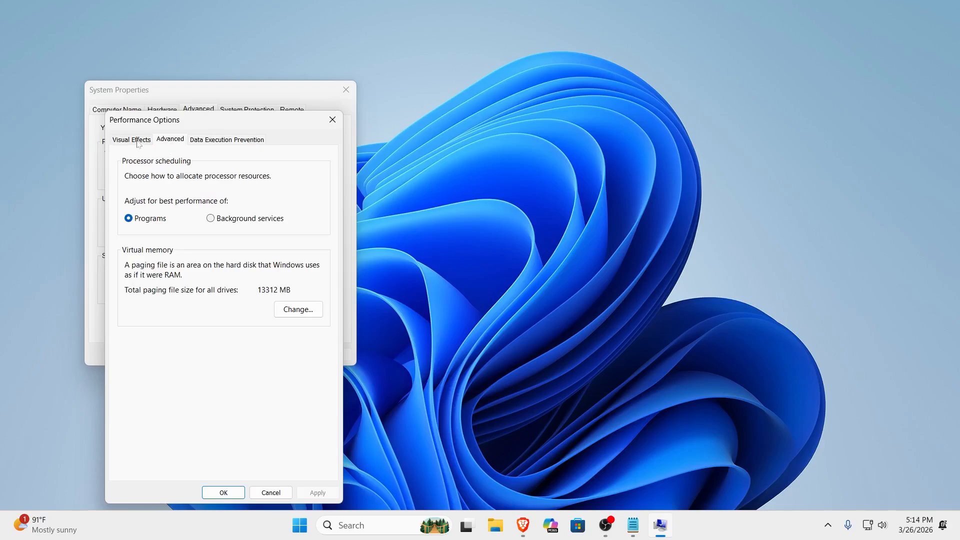
click(138, 142)
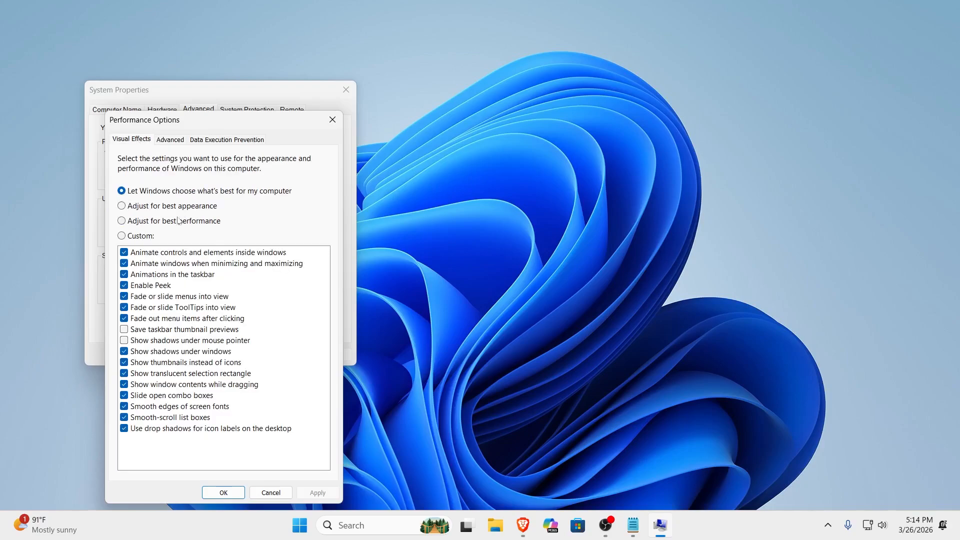
click(163, 223)
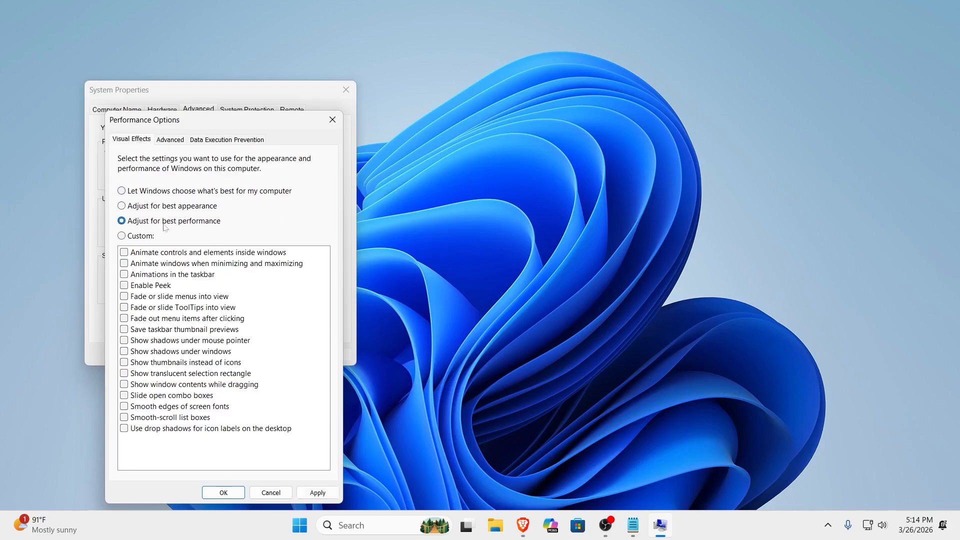
click(317, 492)
click(235, 491)
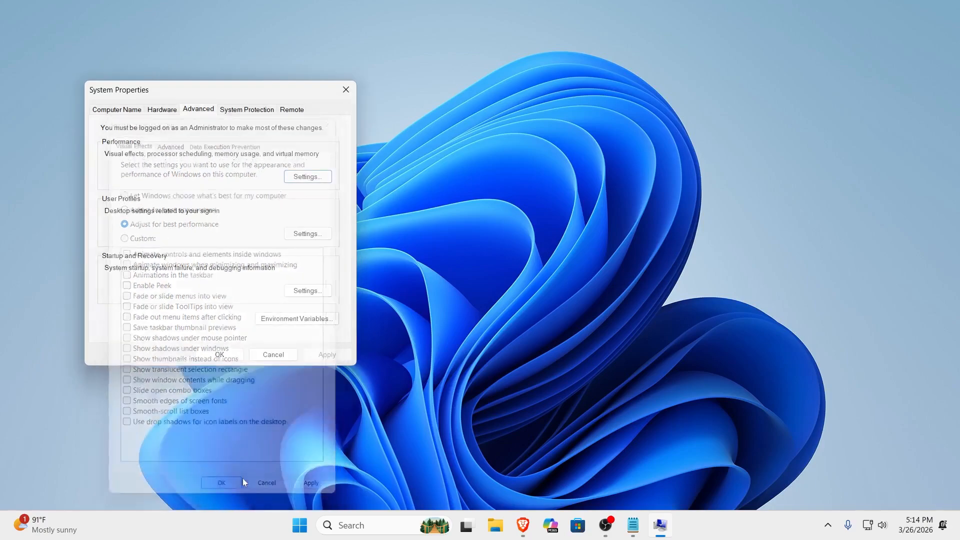
click(224, 356)
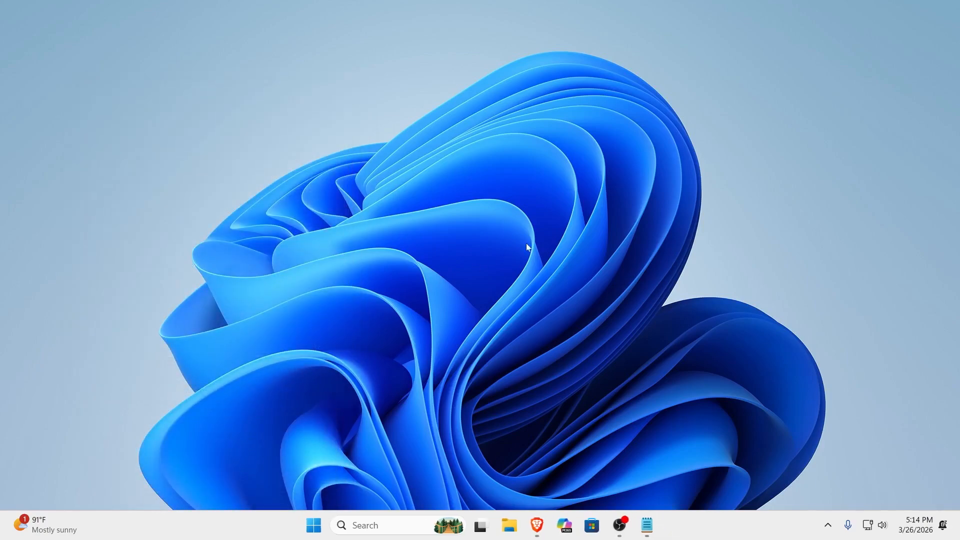